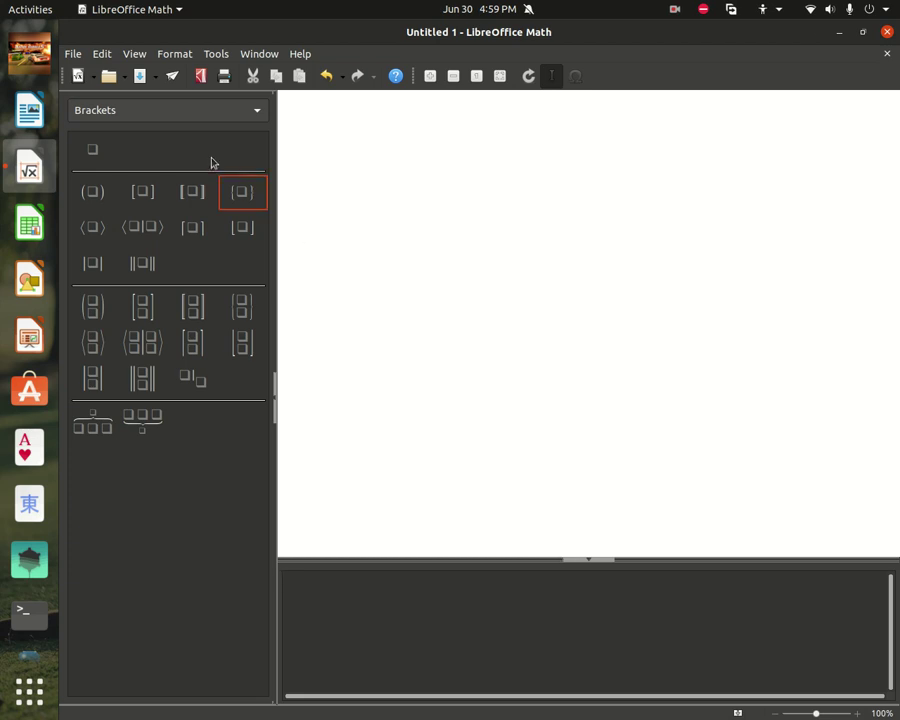
# Switch the Elements panel from Brackets to the Unary/Binary Operators category
pyautogui.click(142, 112)
pyautogui.click(195, 125)
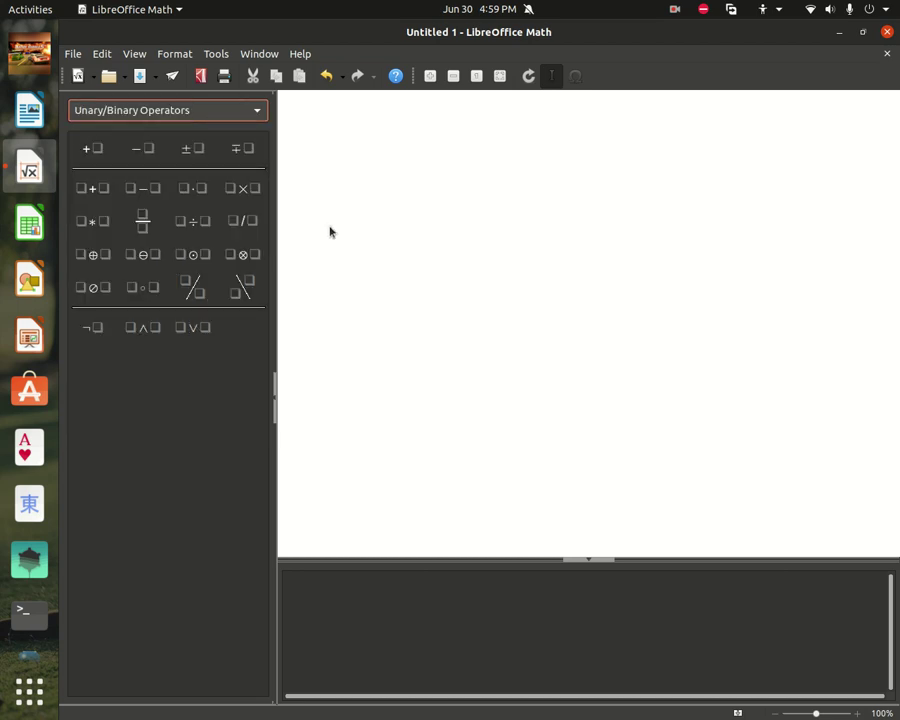
# Enter 2 + followed by a fraction with numerator 3 and denominator 1
pyautogui.click(383, 365)
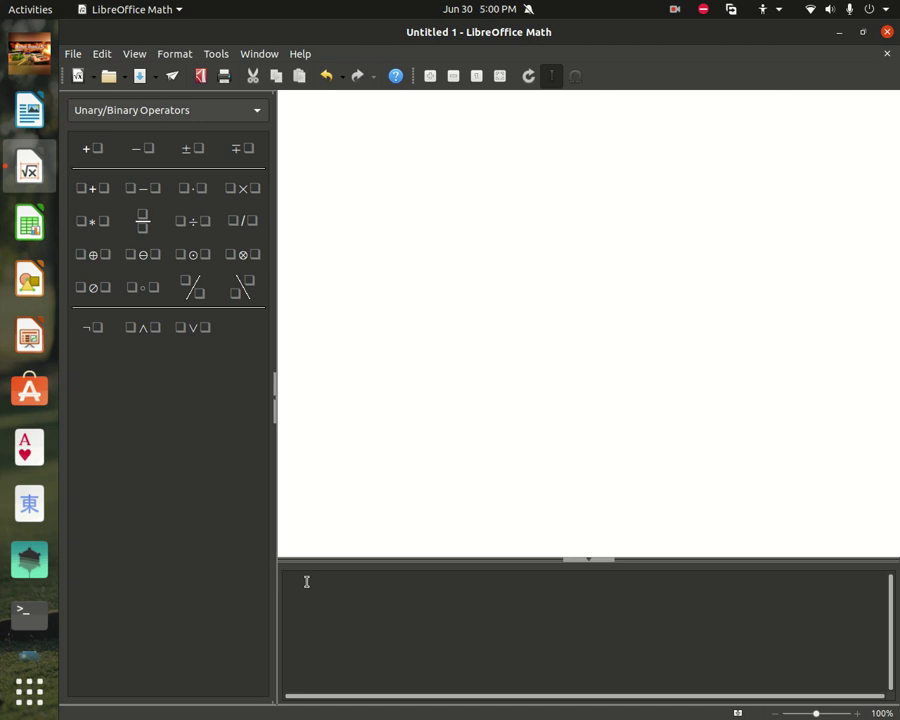
pyautogui.write('2')
pyautogui.write('-')
pyautogui.press('BackSpace')
pyautogui.write('+')
pyautogui.click(142, 220)
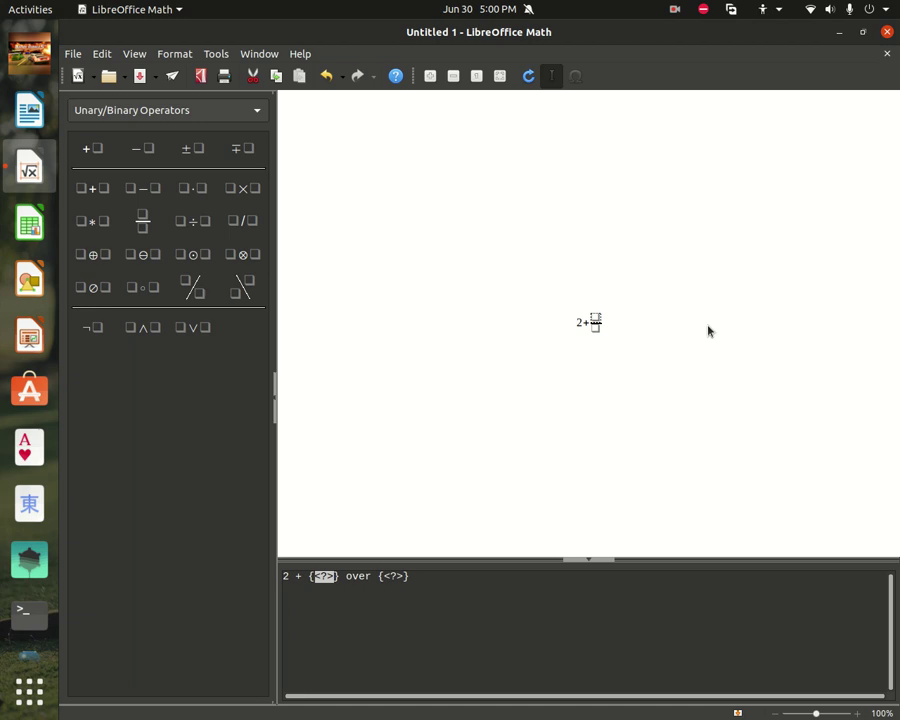
pyautogui.write('3')
pyautogui.click(594, 336)
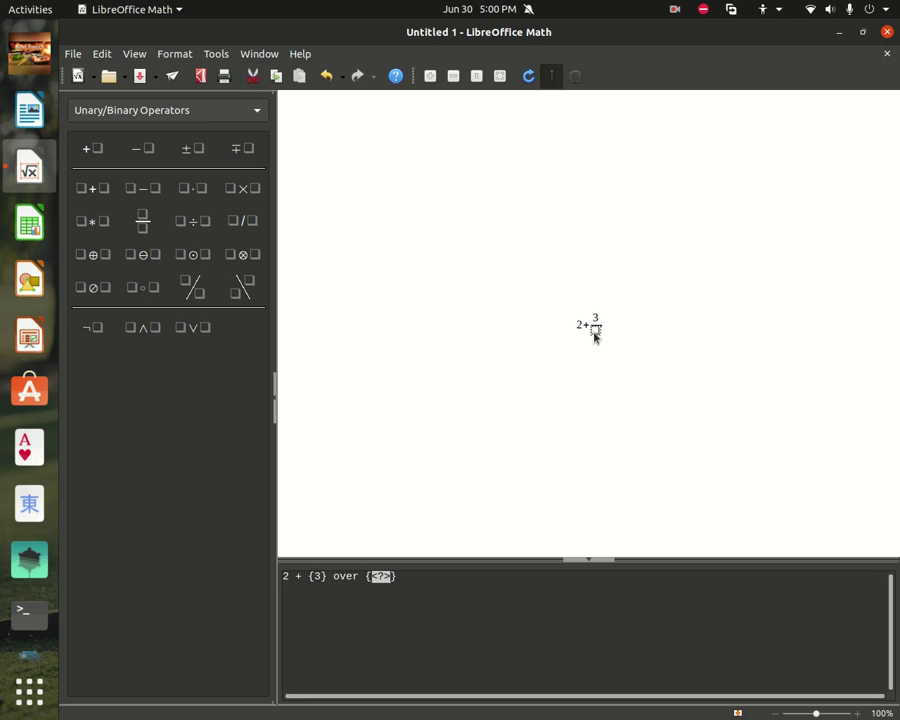
pyautogui.write('1')
# Finish the formula with = 5 at the end
pyautogui.click(399, 575)
pyautogui.write('=')
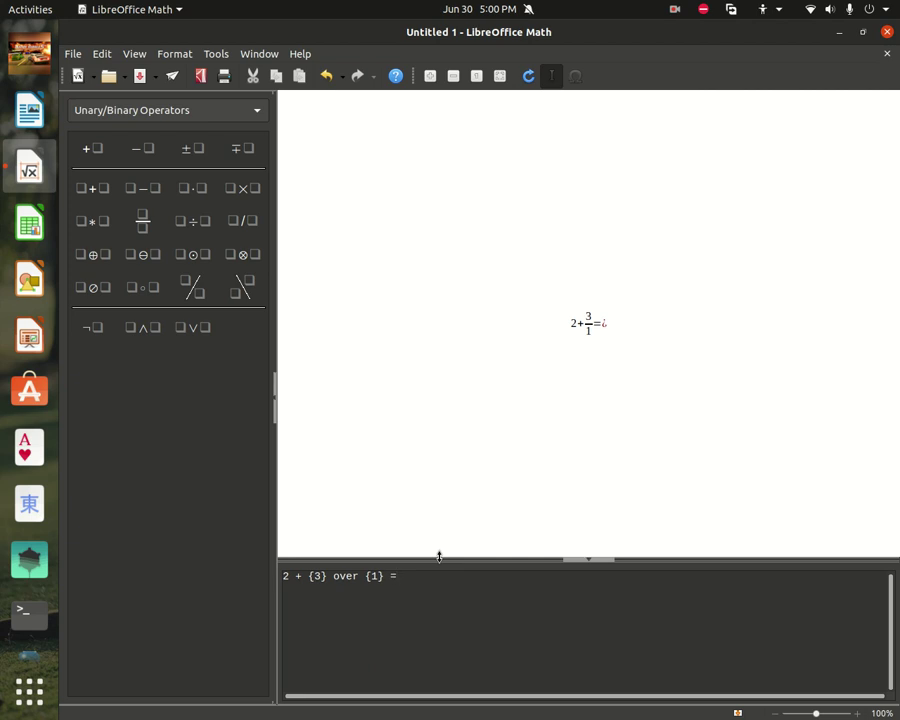
pyautogui.write('5')
pyautogui.press('BackSpace')
pyautogui.write('5')
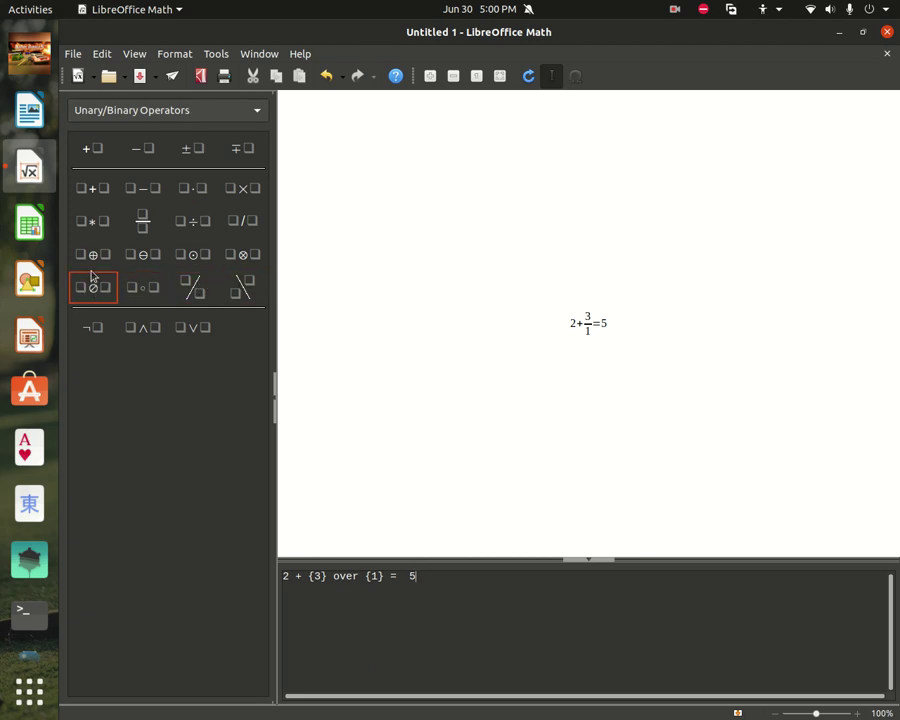
# Delete the fraction formula and switch the Elements panel to Brackets
pyautogui.moveTo(430, 578); pyautogui.dragTo(253, 567)
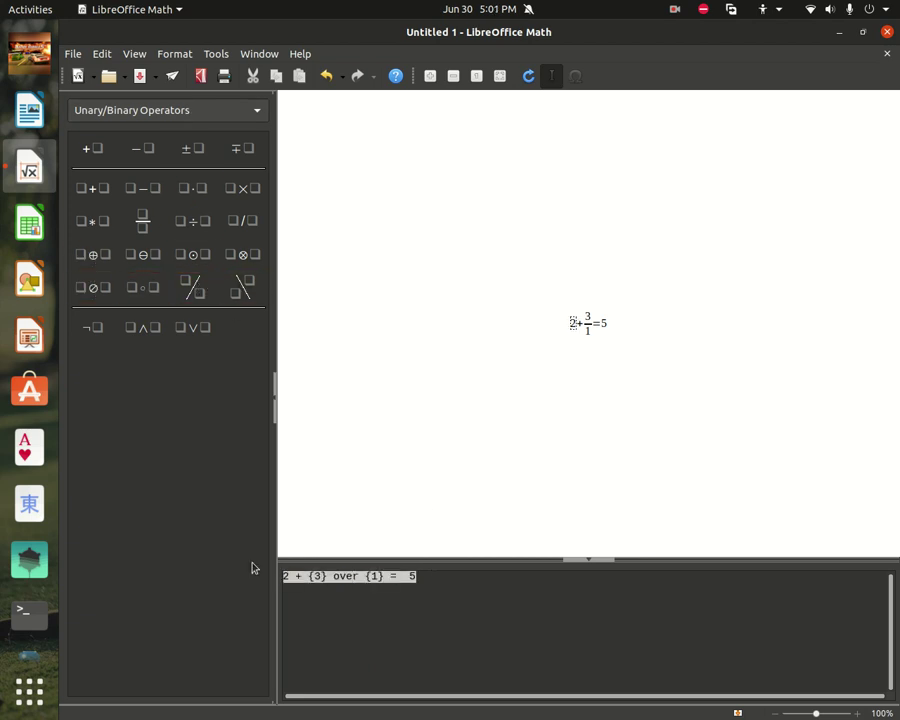
pyautogui.press('BackSpace')
pyautogui.click(197, 106)
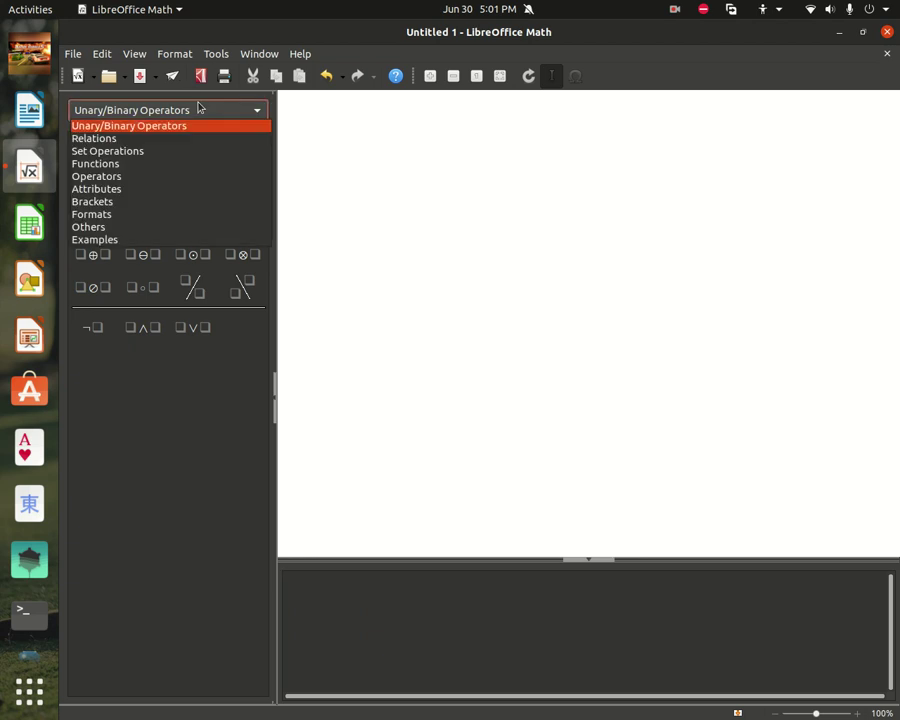
pyautogui.click(195, 203)
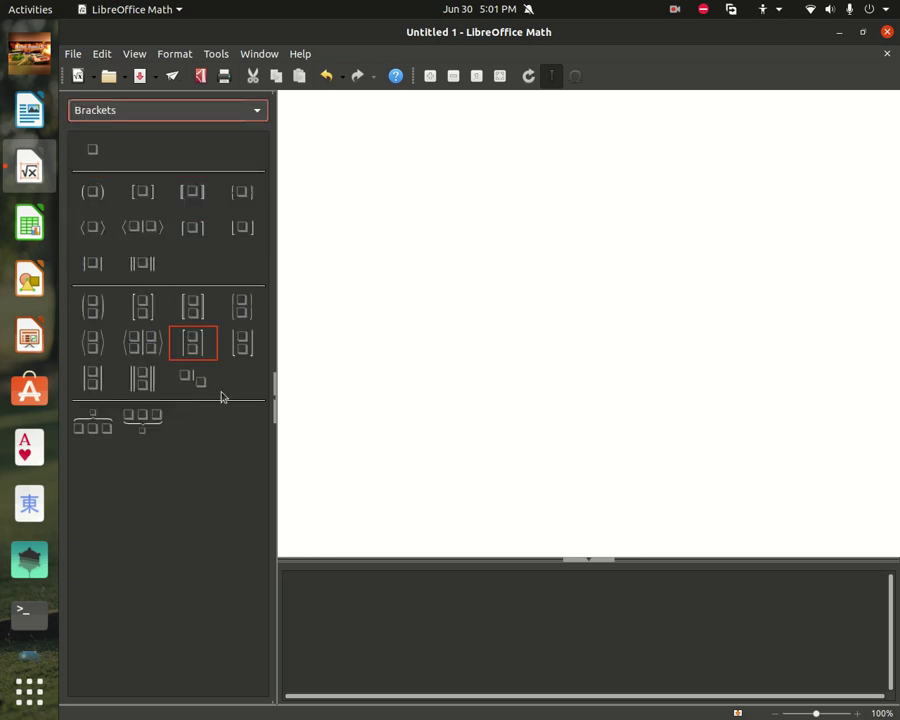
# Insert braces containing 3, followed by a plus sign
pyautogui.click(95, 148)
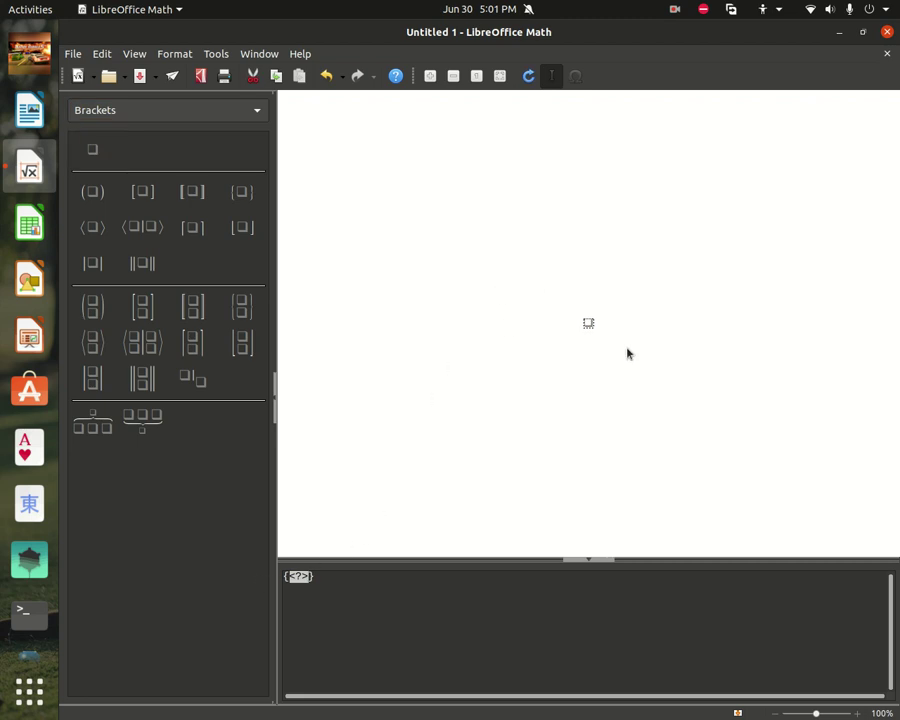
pyautogui.write('3')
pyautogui.click(391, 576)
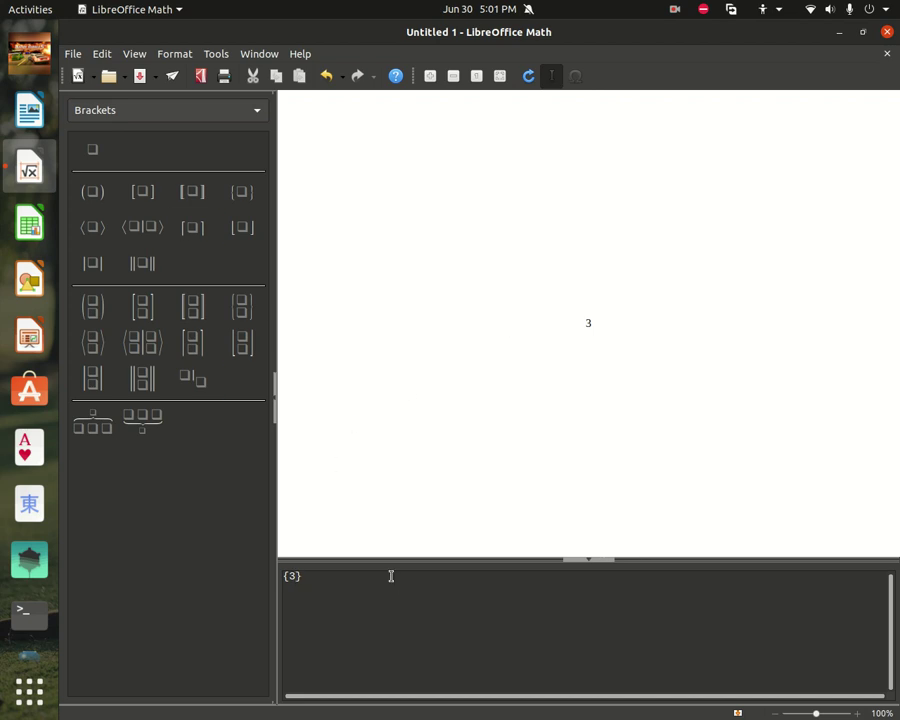
pyautogui.write('+')
# Add round brackets containing 2+3, fixing the mistyped equals sign
pyautogui.click(104, 196)
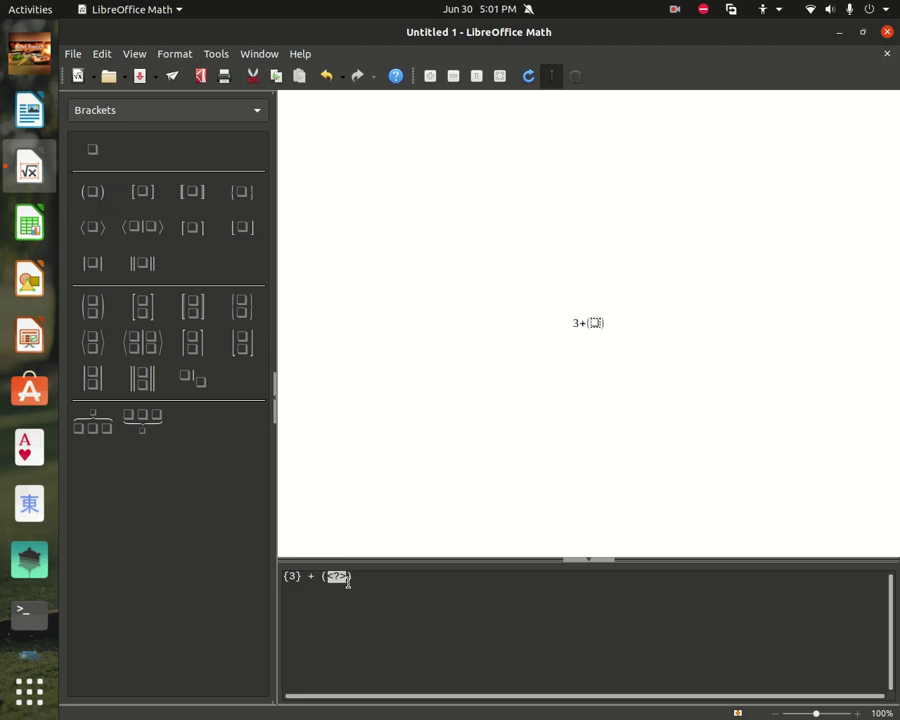
pyautogui.click(592, 325)
pyautogui.click(593, 324)
pyautogui.write('2=3')
pyautogui.press('Left')
pyautogui.press('Left')
pyautogui.click(348, 577)
pyautogui.press('BackSpace')
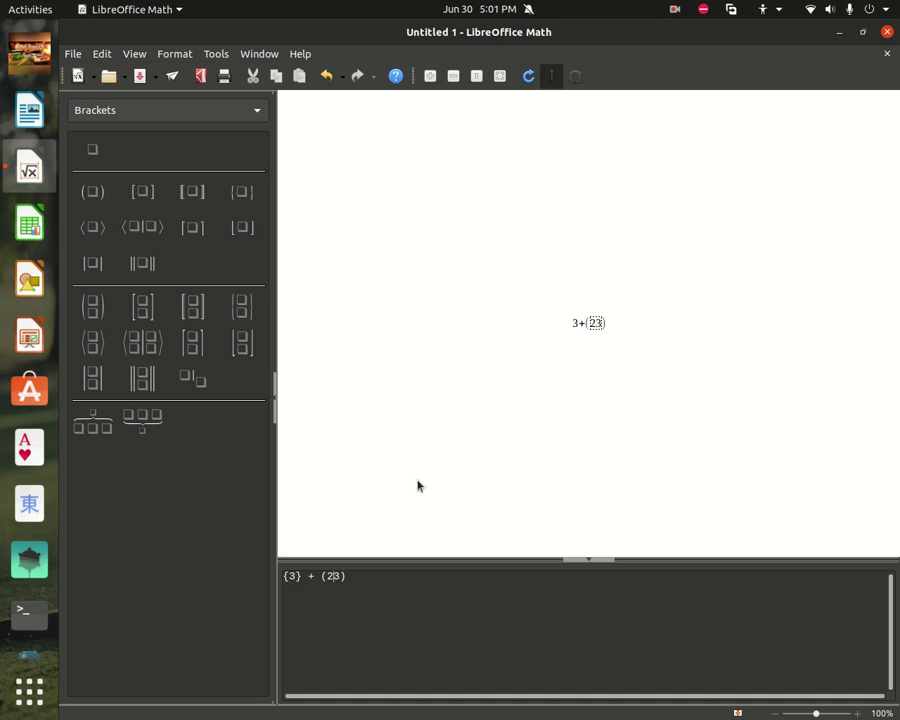
pyautogui.write('+')
pyautogui.click(604, 323)
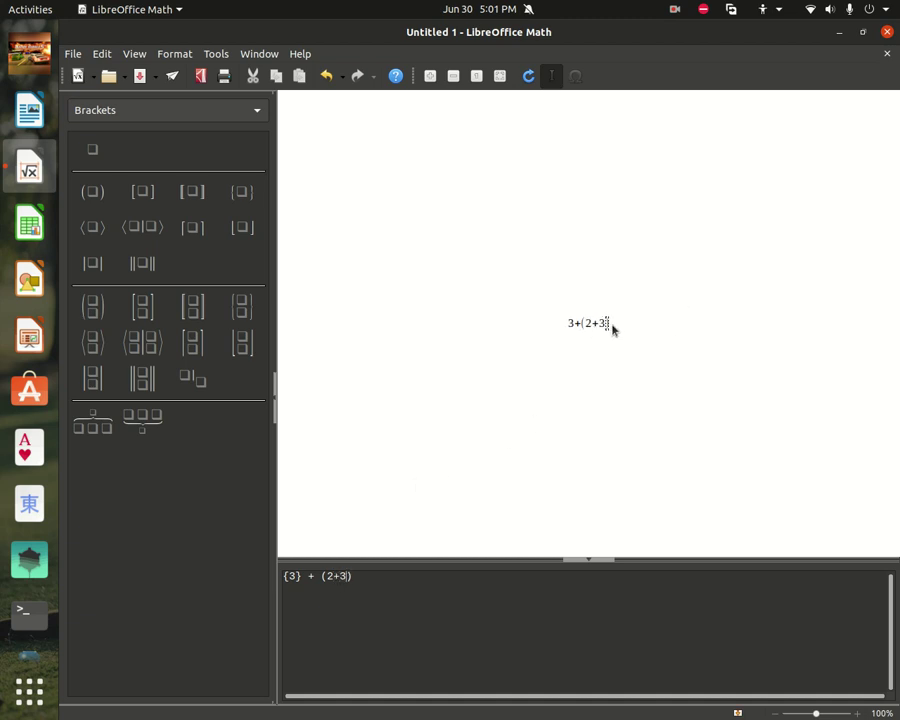
pyautogui.click(378, 586)
pyautogui.write('+')
pyautogui.click(114, 191)
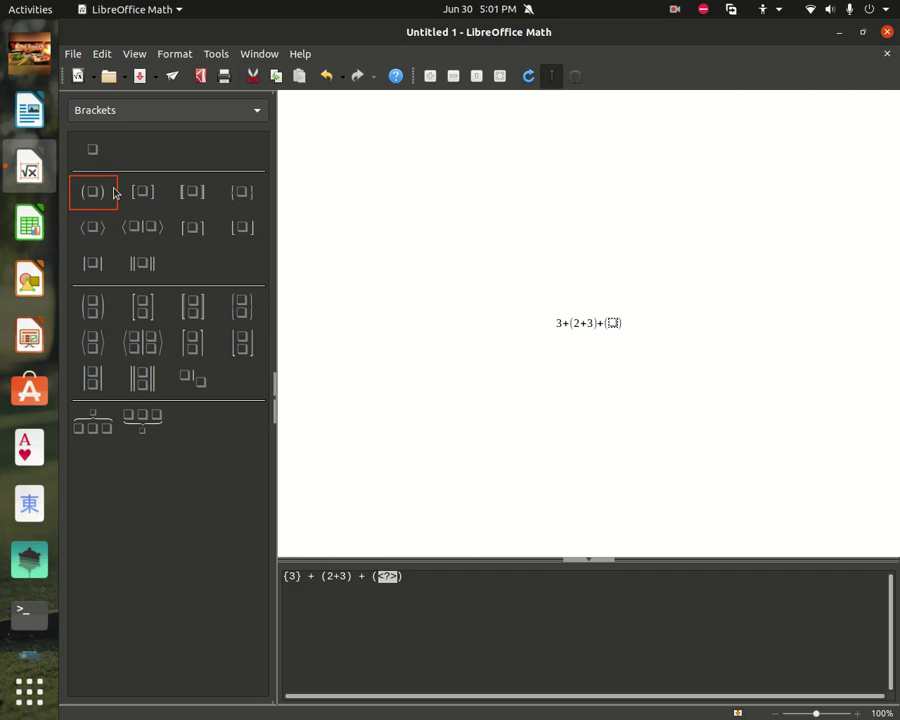
pyautogui.write('24')
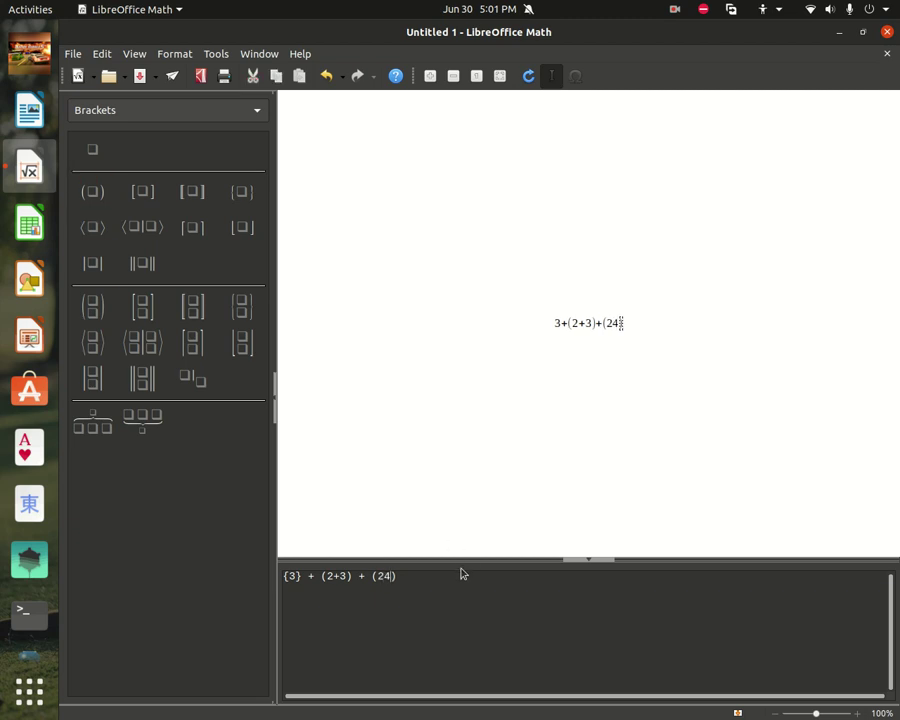
pyautogui.click(411, 578)
pyautogui.write('+')
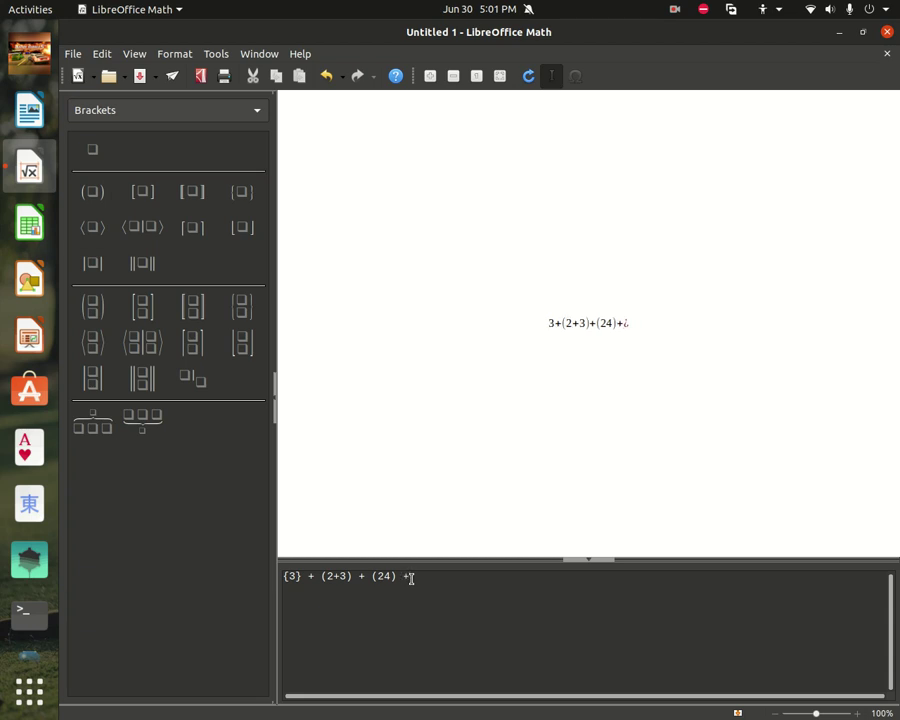
pyautogui.press('BackSpace')
pyautogui.press('BackSpace')
pyautogui.write('=')
pyautogui.click(674, 9)
pyautogui.click(659, 132)
pyautogui.write('32')
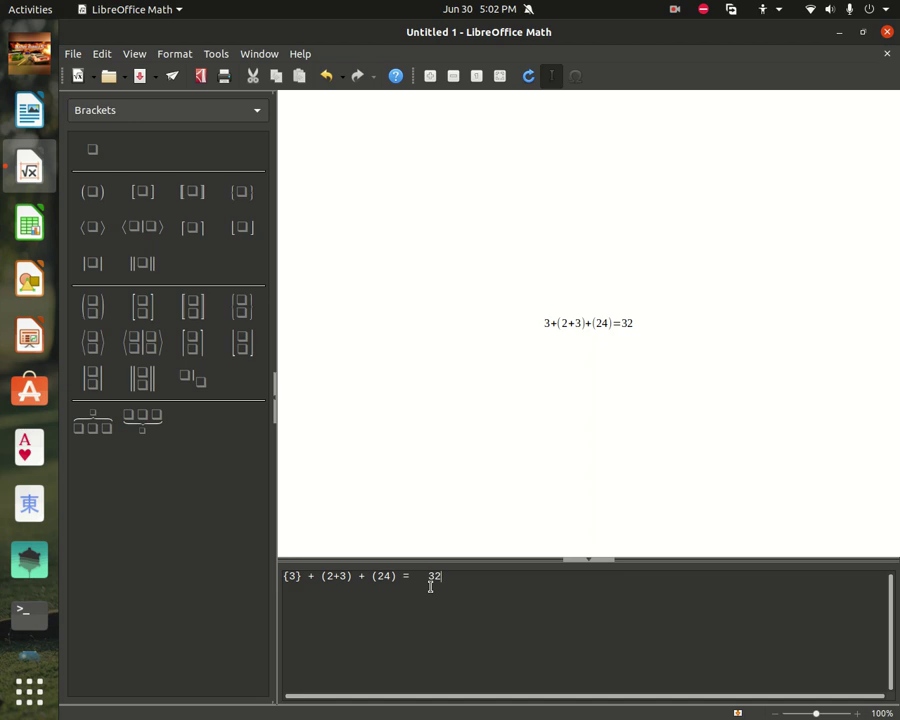
pyautogui.press('BackSpace')
pyautogui.press('BackSpace')
pyautogui.press('BackSpace')
pyautogui.press('BackSpace')
pyautogui.press('BackSpace')
pyautogui.press('BackSpace')
pyautogui.press('BackSpace')
pyautogui.press('BackSpace')
pyautogui.press('BackSpace')
pyautogui.press('BackSpace')
pyautogui.press('BackSpace')
pyautogui.press('BackSpace')
pyautogui.press('BackSpace')
pyautogui.press('BackSpace')
pyautogui.press('BackSpace')
pyautogui.press('BackSpace')
pyautogui.press('BackSpace')
pyautogui.press('BackSpace')
pyautogui.press('BackSpace')
pyautogui.press('BackSpace')
pyautogui.press('BackSpace')
pyautogui.press('BackSpace')
pyautogui.press('BackSpace')
pyautogui.press('BackSpace')
pyautogui.press('BackSpace')
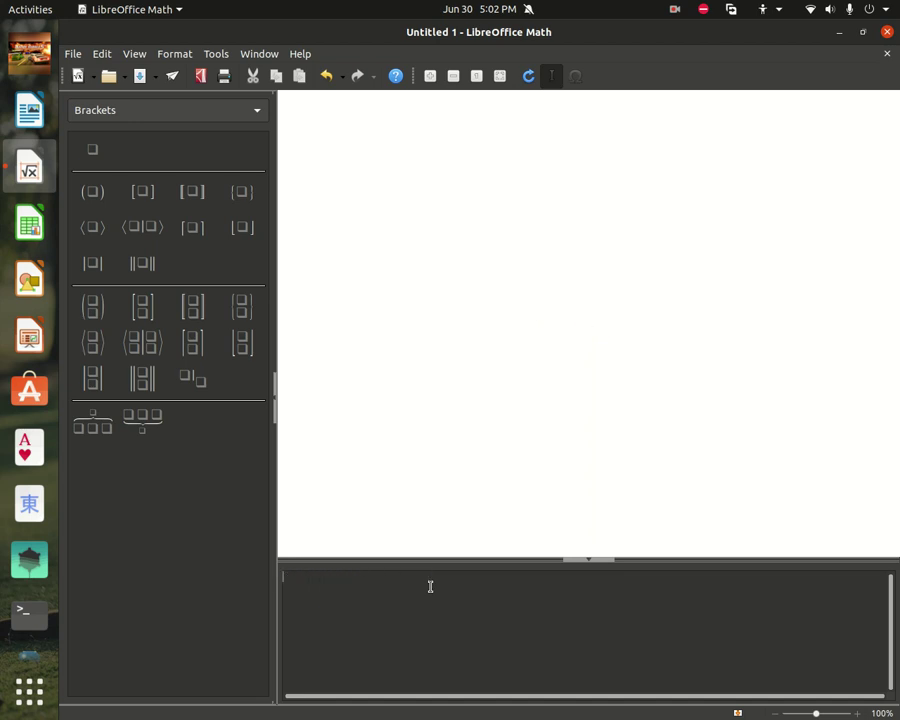
# Insert the five Examples formulas: circumference, E=mc², a²+b²=c², Taylor series, Gaussian distribution
pyautogui.click(236, 112)
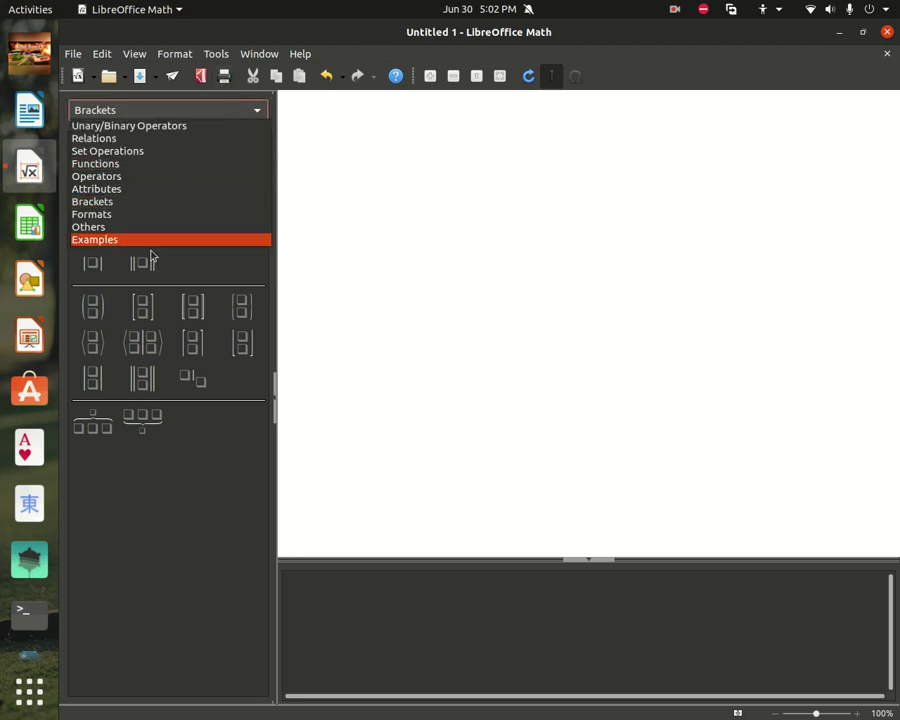
pyautogui.click(145, 254)
pyautogui.click(223, 117)
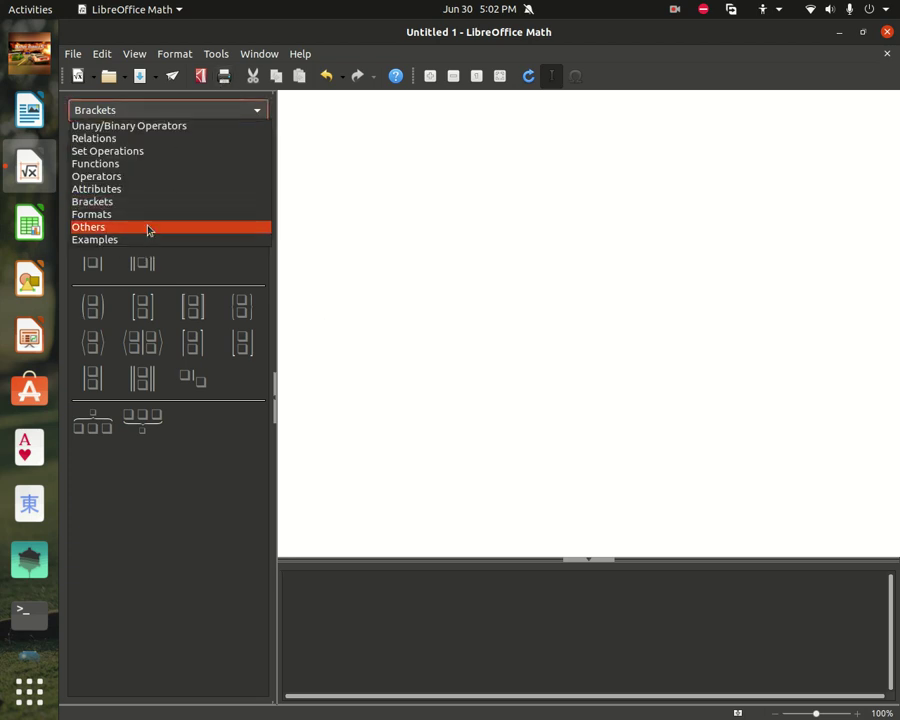
pyautogui.click(112, 239)
pyautogui.click(189, 171)
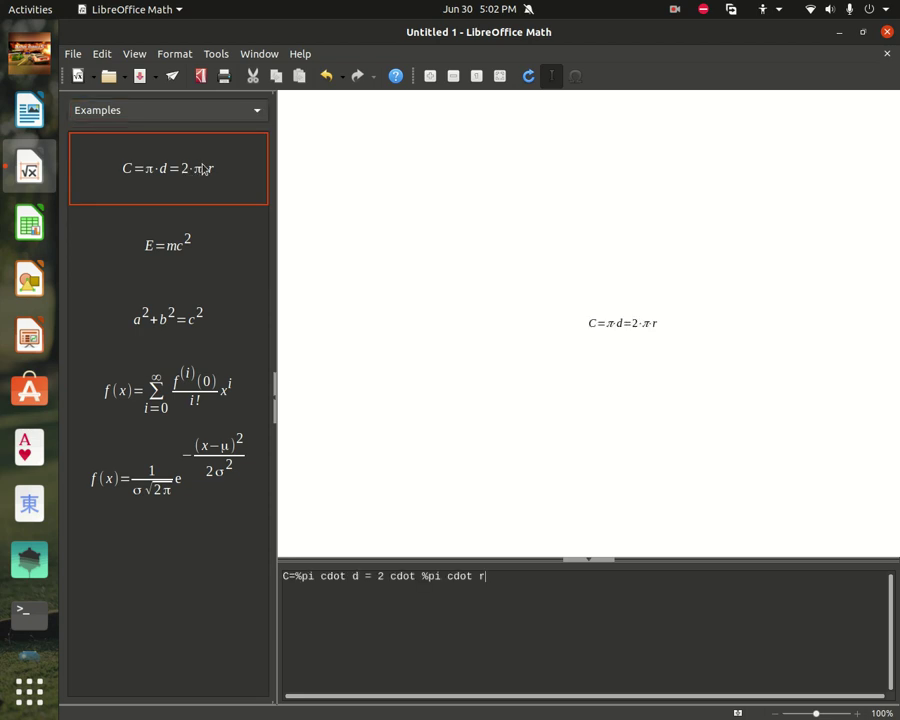
pyautogui.click(175, 270)
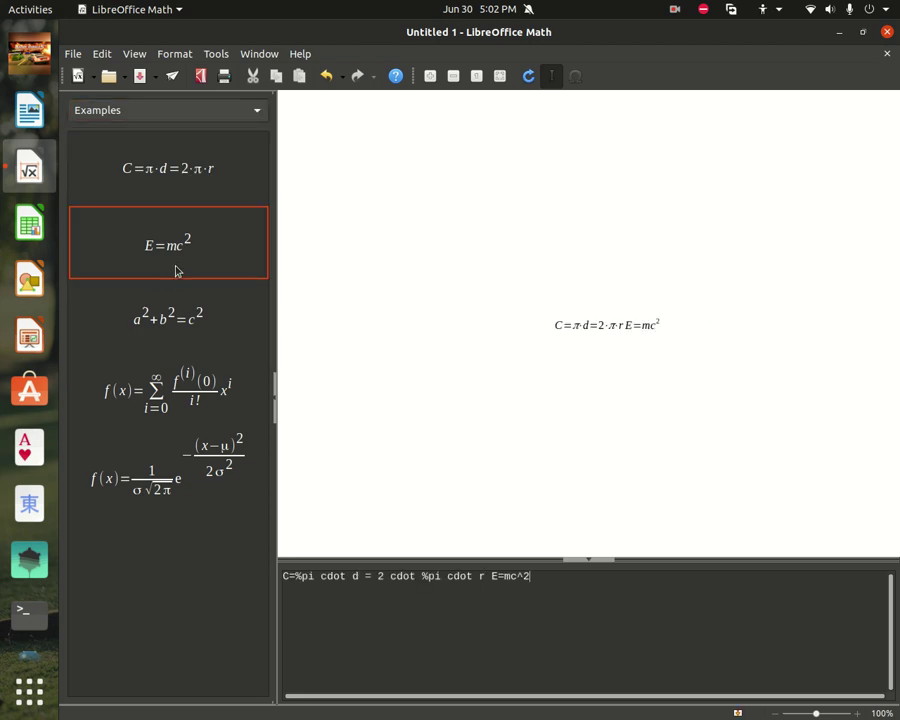
pyautogui.click(201, 336)
pyautogui.click(215, 400)
pyautogui.click(216, 503)
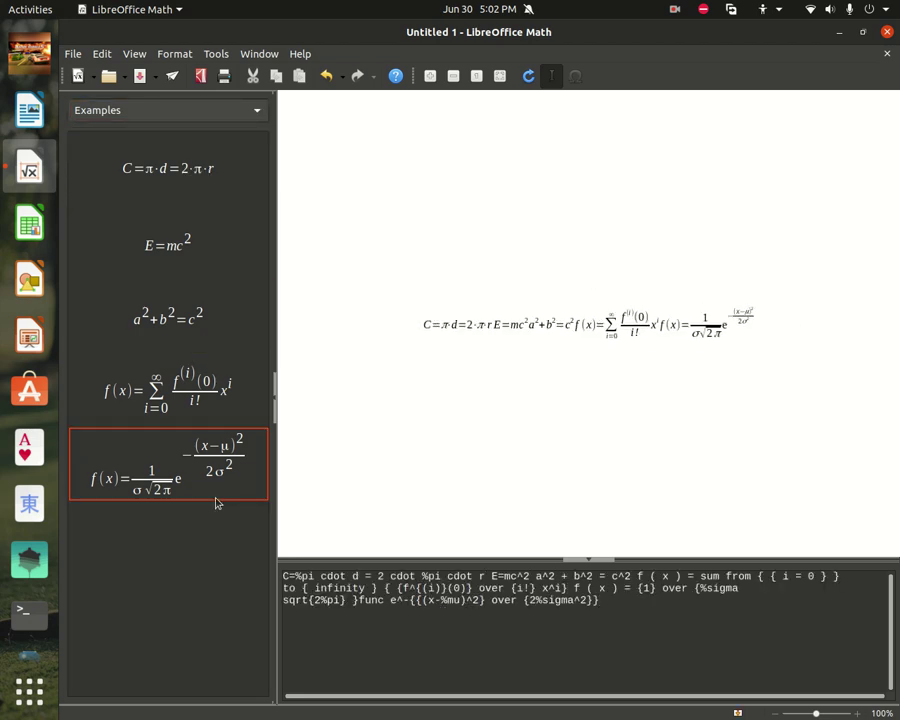
# Erase all the inserted example formulas so the formula is empty
pyautogui.press('BackSpace')
pyautogui.press('BackSpace')
pyautogui.press('BackSpace')
pyautogui.press('BackSpace')
pyautogui.press('BackSpace')
pyautogui.press('BackSpace')
pyautogui.press('BackSpace')
pyautogui.press('BackSpace')
pyautogui.press('BackSpace')
pyautogui.press('BackSpace')
pyautogui.press('BackSpace')
pyautogui.press('BackSpace')
pyautogui.press('BackSpace')
pyautogui.press('BackSpace')
pyautogui.press('BackSpace')
pyautogui.press('BackSpace')
pyautogui.press('BackSpace')
pyautogui.press('BackSpace')
pyautogui.press('BackSpace')
pyautogui.press('BackSpace')
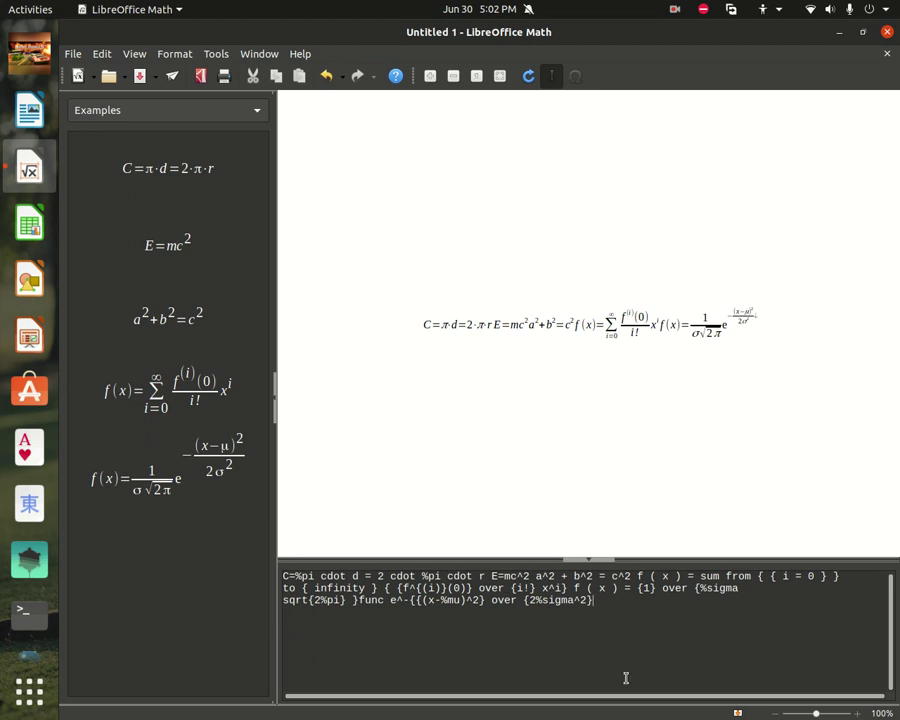
pyautogui.press('BackSpace')
pyautogui.press('BackSpace')
pyautogui.press('BackSpace')
pyautogui.press('BackSpace')
pyautogui.press('BackSpace')
pyautogui.press('BackSpace')
pyautogui.press('BackSpace')
pyautogui.press('BackSpace')
pyautogui.press('BackSpace')
pyautogui.press('BackSpace')
pyautogui.press('BackSpace')
pyautogui.press('BackSpace')
pyautogui.press('BackSpace')
pyautogui.press('BackSpace')
pyautogui.press('BackSpace')
pyautogui.press('BackSpace')
pyautogui.press('BackSpace')
pyautogui.press('BackSpace')
pyautogui.press('BackSpace')
pyautogui.press('BackSpace')
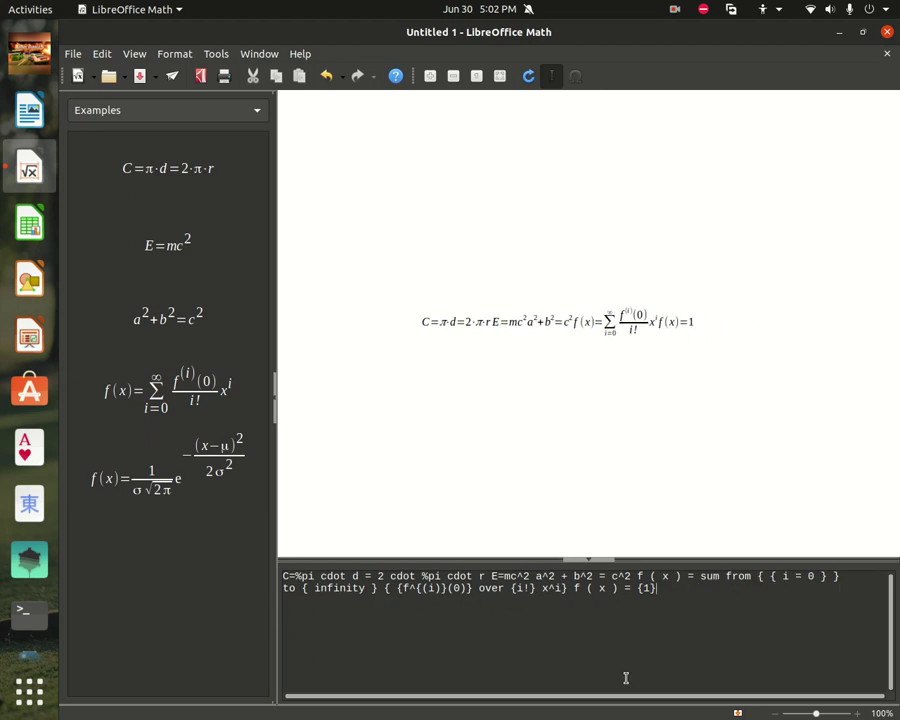
pyautogui.press('BackSpace')
pyautogui.press('BackSpace')
pyautogui.press('BackSpace')
pyautogui.press('BackSpace')
pyautogui.press('BackSpace')
pyautogui.press('BackSpace')
pyautogui.press('BackSpace')
pyautogui.press('BackSpace')
pyautogui.press('BackSpace')
pyautogui.press('BackSpace')
pyautogui.press('BackSpace')
pyautogui.press('BackSpace')
pyautogui.press('BackSpace')
pyautogui.press('BackSpace')
pyautogui.press('BackSpace')
pyautogui.press('BackSpace')
pyautogui.press('BackSpace')
pyautogui.press('BackSpace')
pyautogui.press('BackSpace')
pyautogui.press('BackSpace')
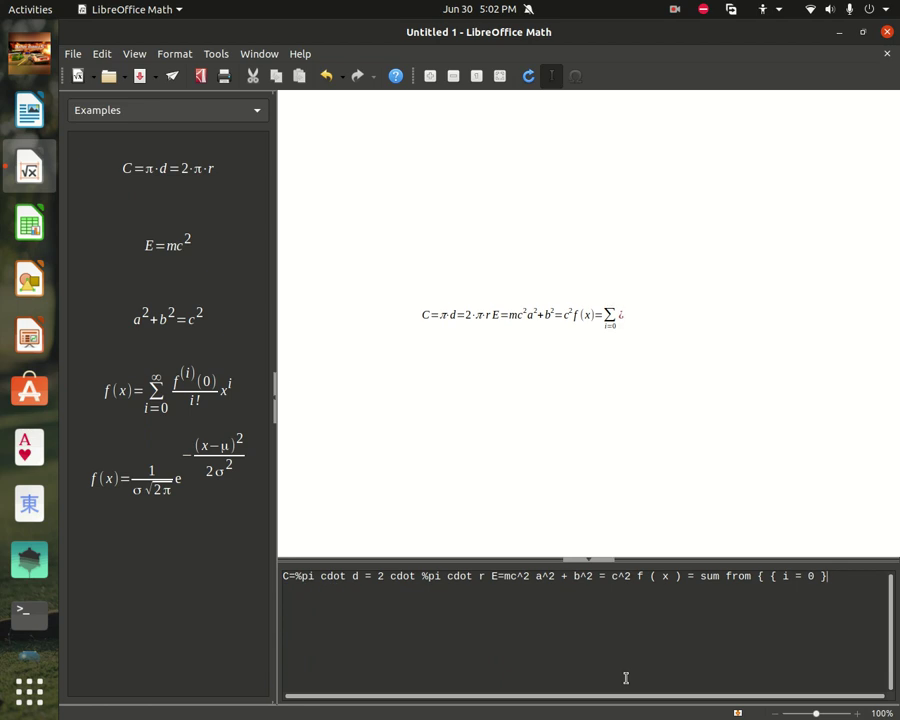
pyautogui.press('BackSpace')
pyautogui.press('BackSpace')
pyautogui.press('BackSpace')
pyautogui.press('BackSpace')
pyautogui.press('BackSpace')
pyautogui.press('BackSpace')
pyautogui.press('BackSpace')
pyautogui.press('BackSpace')
pyautogui.press('BackSpace')
pyautogui.press('BackSpace')
pyautogui.press('BackSpace')
pyautogui.press('BackSpace')
pyautogui.press('BackSpace')
pyautogui.press('BackSpace')
pyautogui.press('BackSpace')
pyautogui.press('BackSpace')
pyautogui.press('BackSpace')
pyautogui.press('BackSpace')
pyautogui.press('BackSpace')
pyautogui.press('BackSpace')
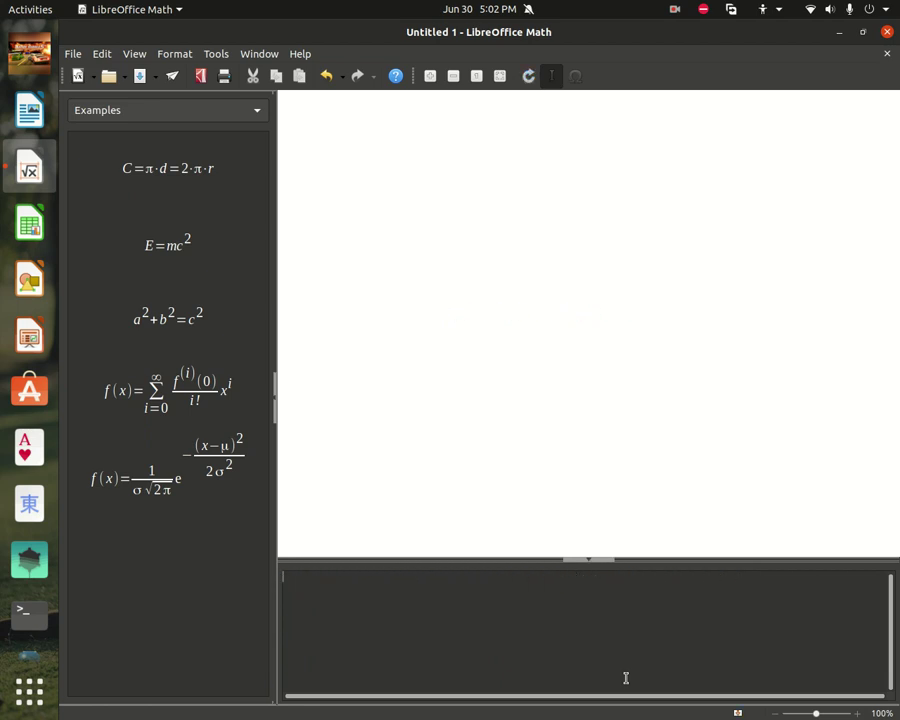
pyautogui.click(114, 109)
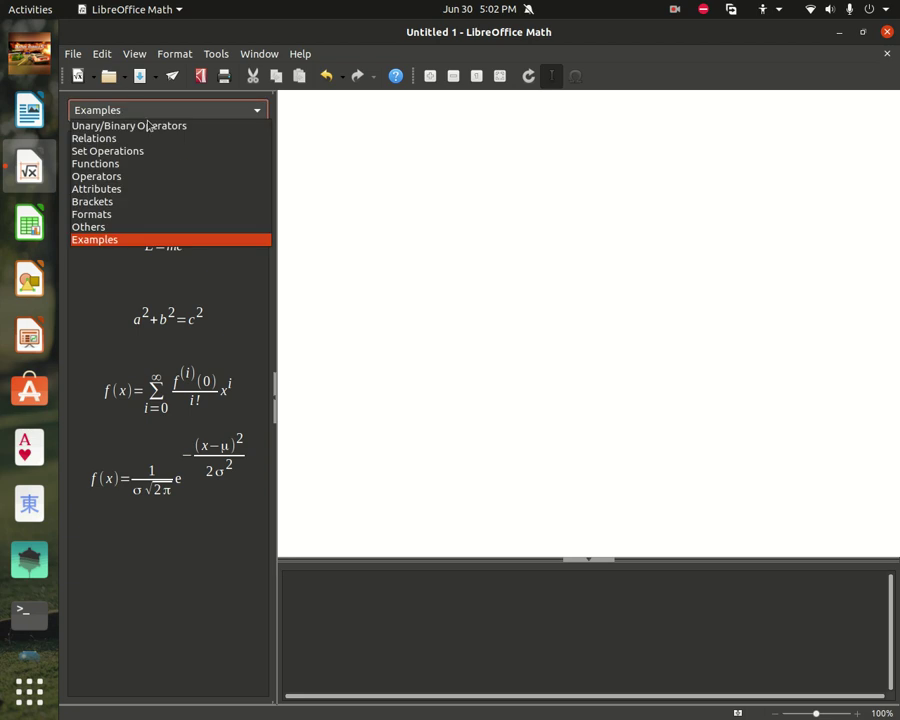
pyautogui.click(99, 106)
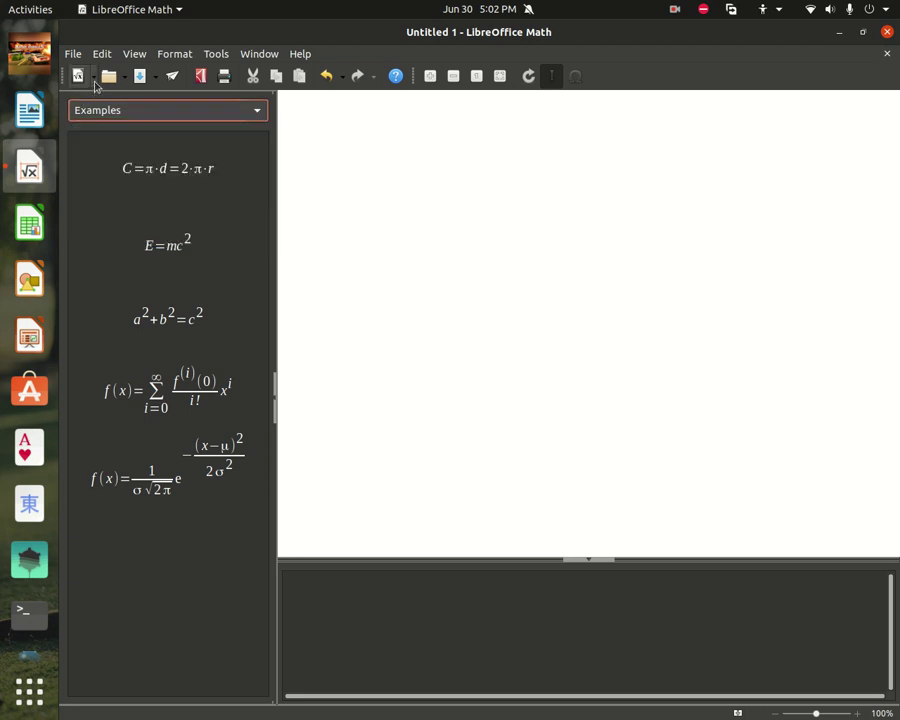
pyautogui.click(94, 77)
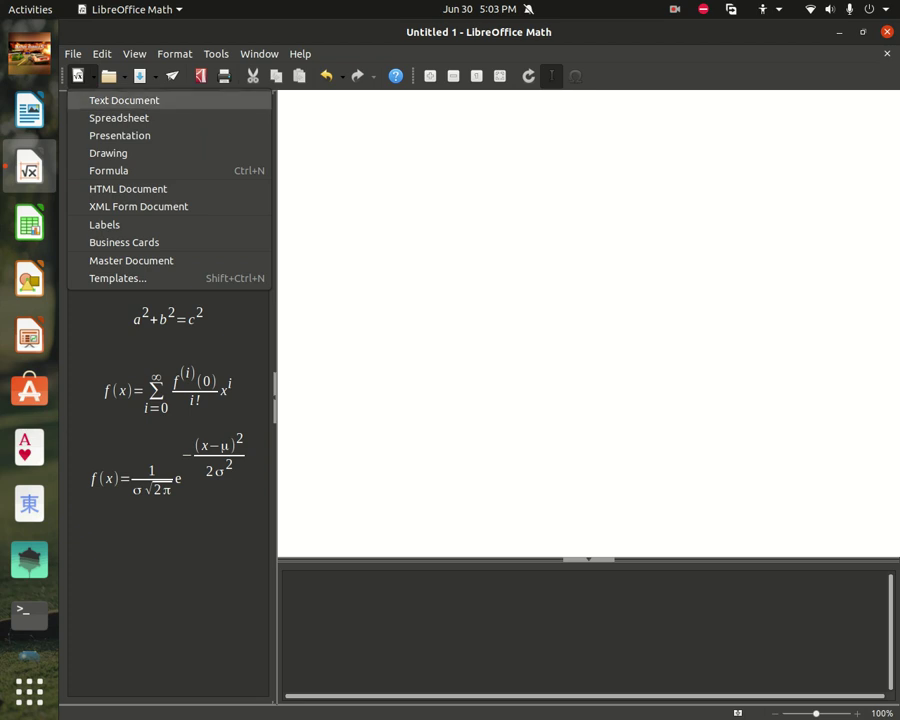
pyautogui.press('Down')
pyautogui.press('Down')
pyautogui.press('Up')
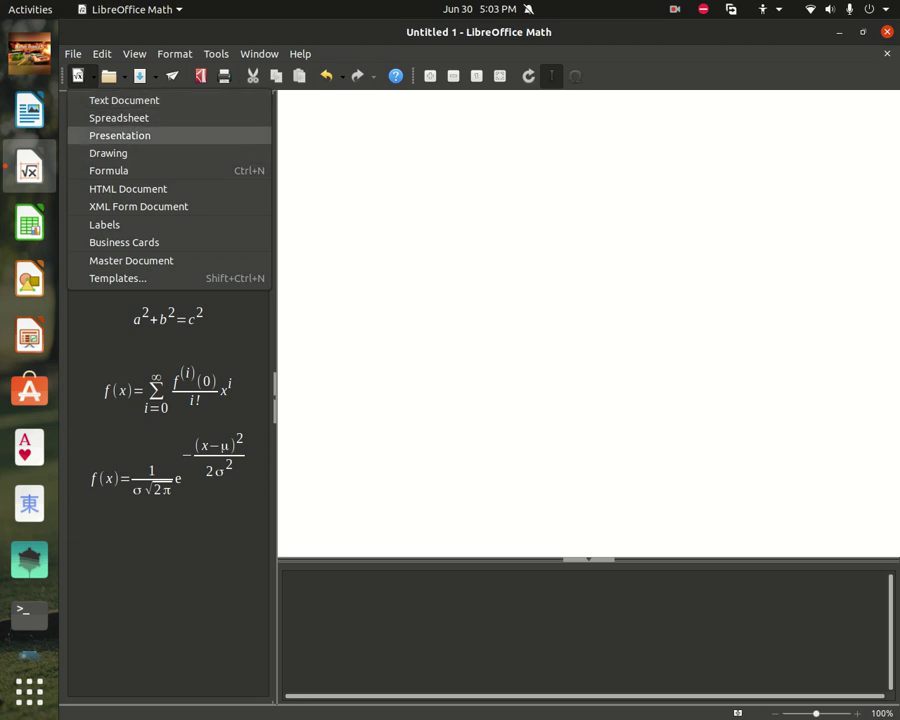
pyautogui.press('Down')
pyautogui.press('Down')
pyautogui.press('Down')
pyautogui.press('Down')
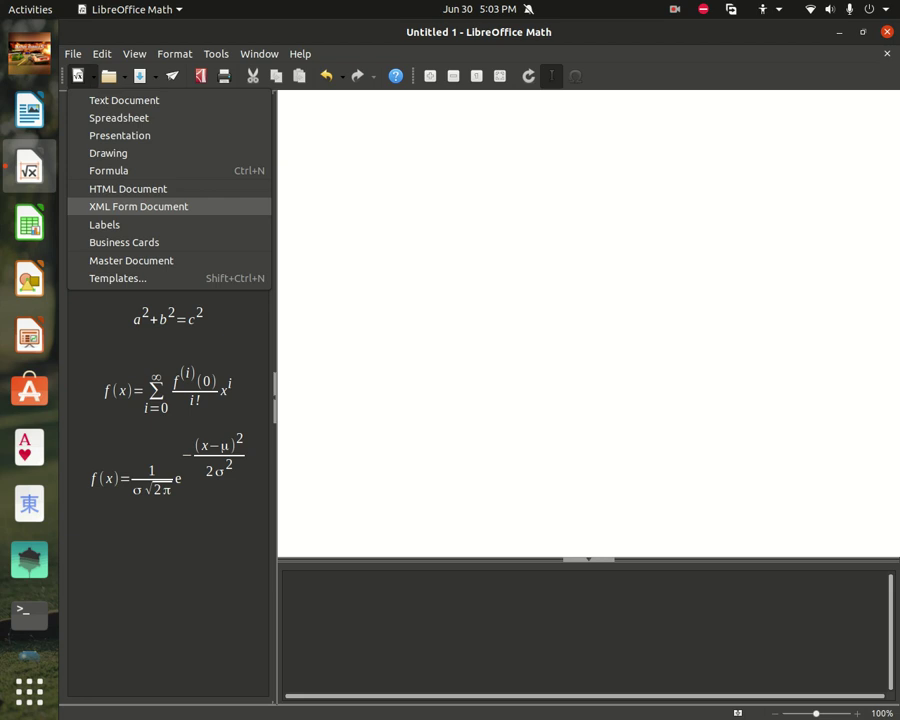
pyautogui.press('Up')
pyautogui.press('Down')
pyautogui.press('Down')
pyautogui.press('Down')
pyautogui.press('Down')
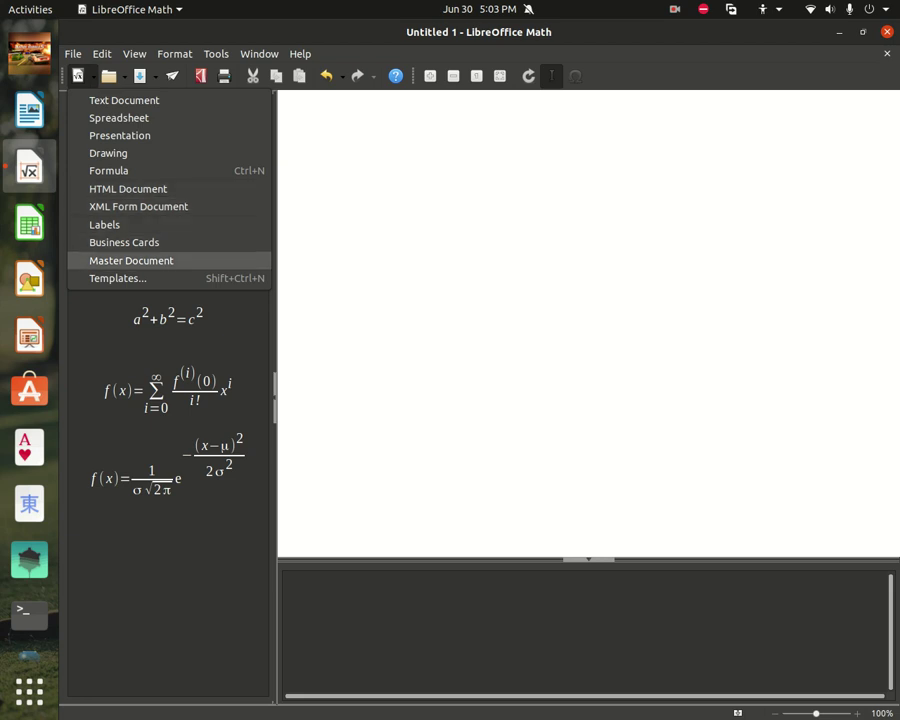
pyautogui.press('Down')
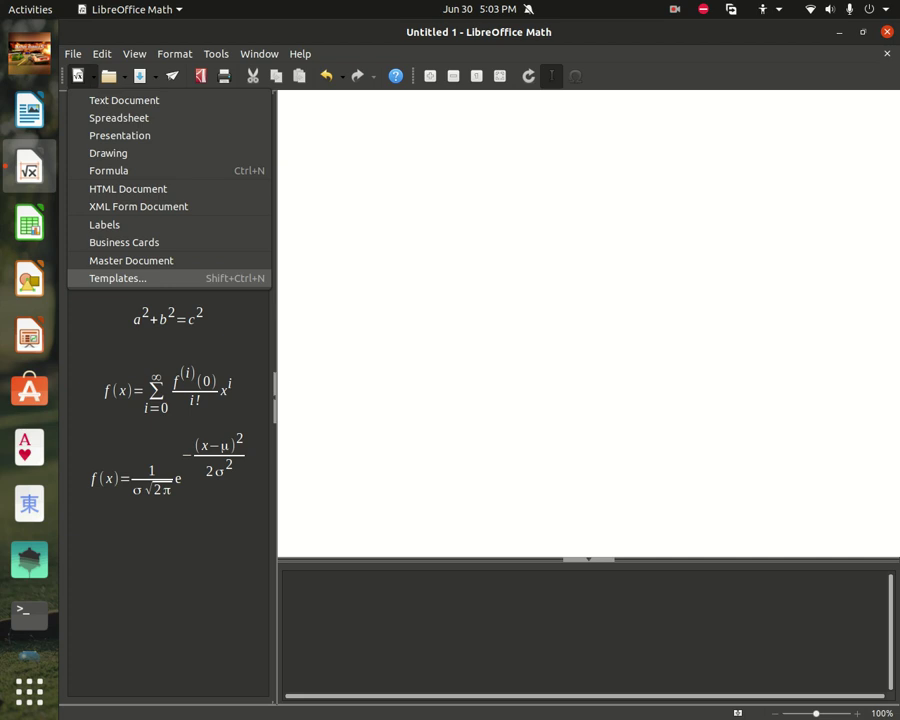
pyautogui.press('Escape')
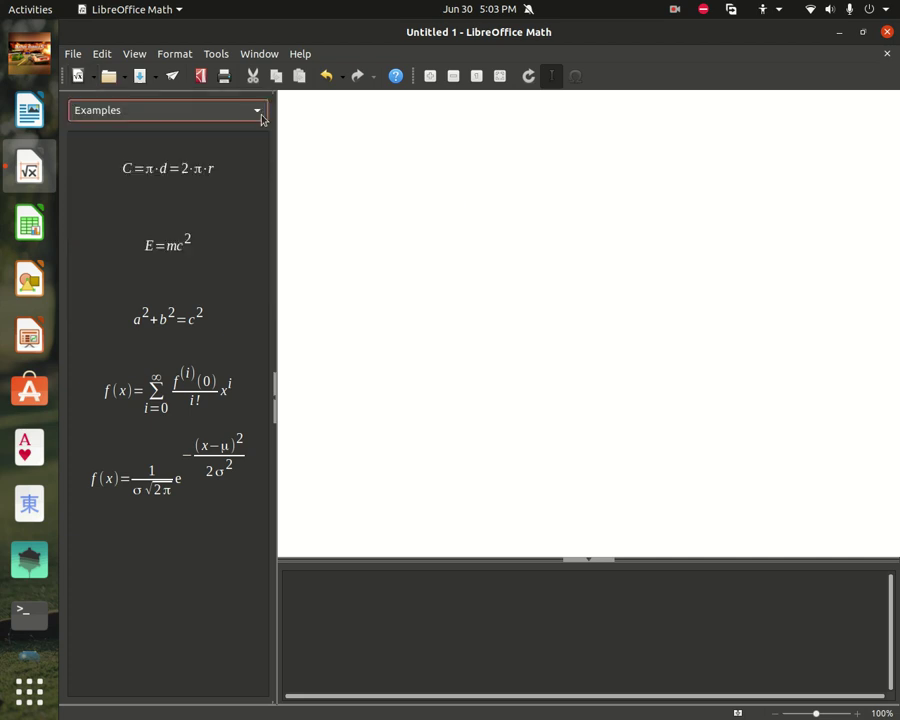
pyautogui.click(126, 80)
pyautogui.click(126, 80)
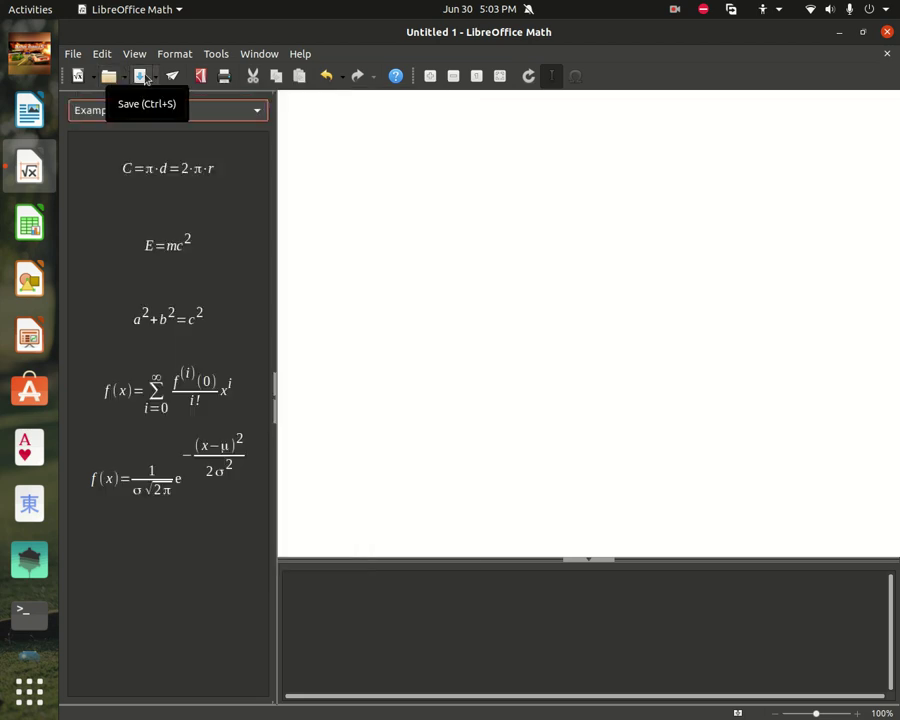
pyautogui.click(157, 78)
pyautogui.click(157, 78)
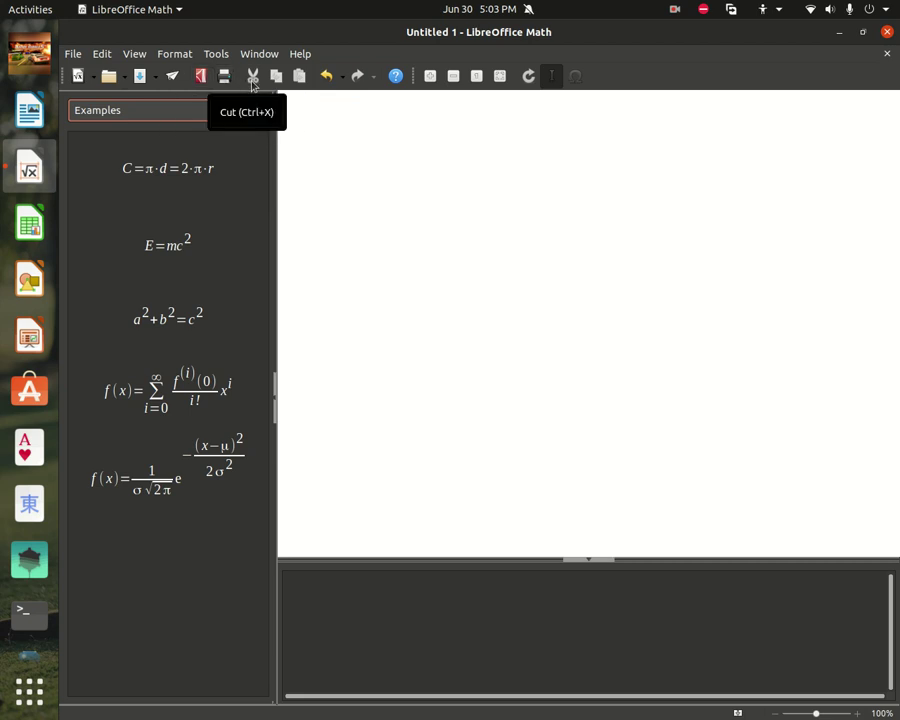
pyautogui.click(327, 76)
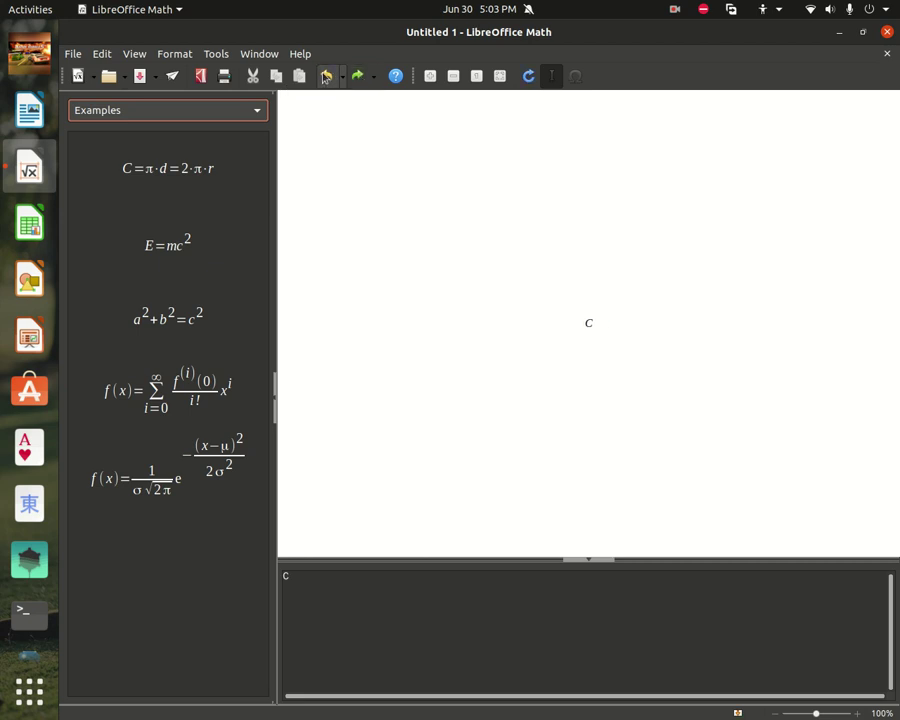
pyautogui.write('=%pi')
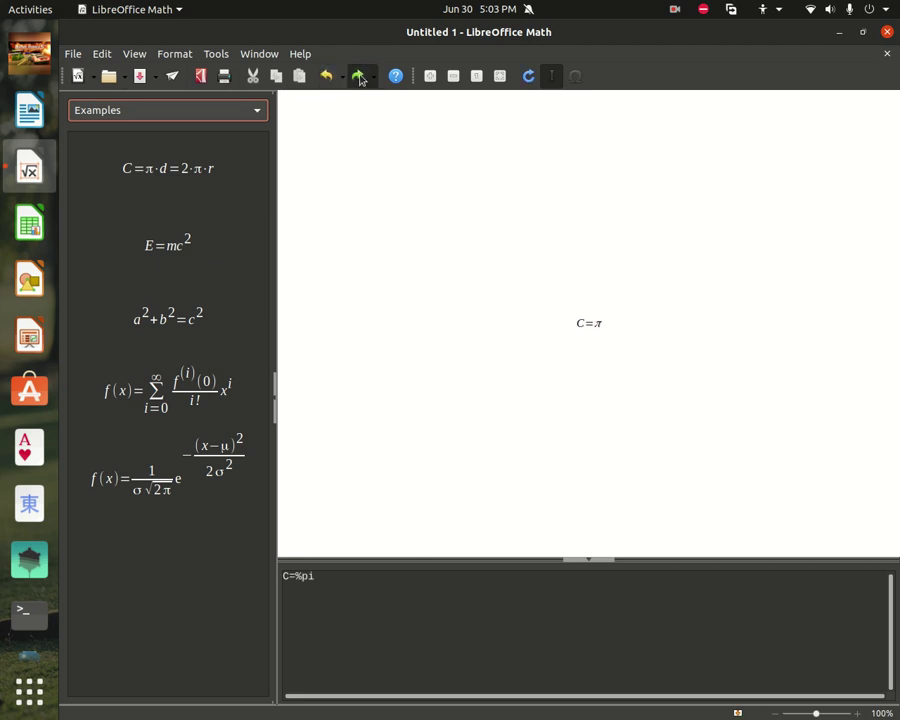
pyautogui.click(357, 76)
pyautogui.click(357, 76)
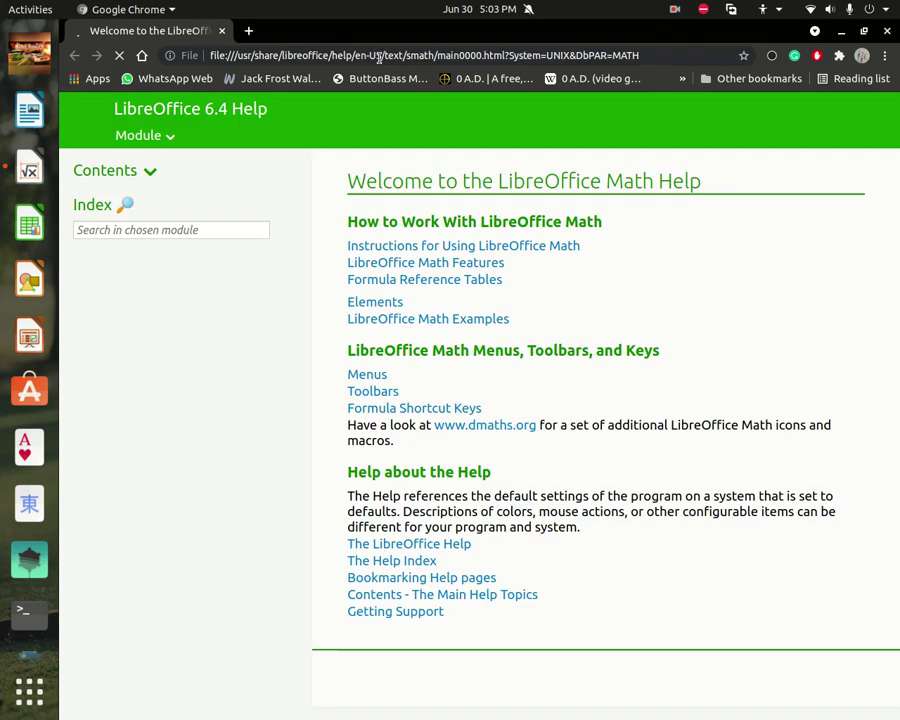
# Switch from the Chrome Help page back to the LibreOffice Math window
pyautogui.hotkey('alt', 'Tab')
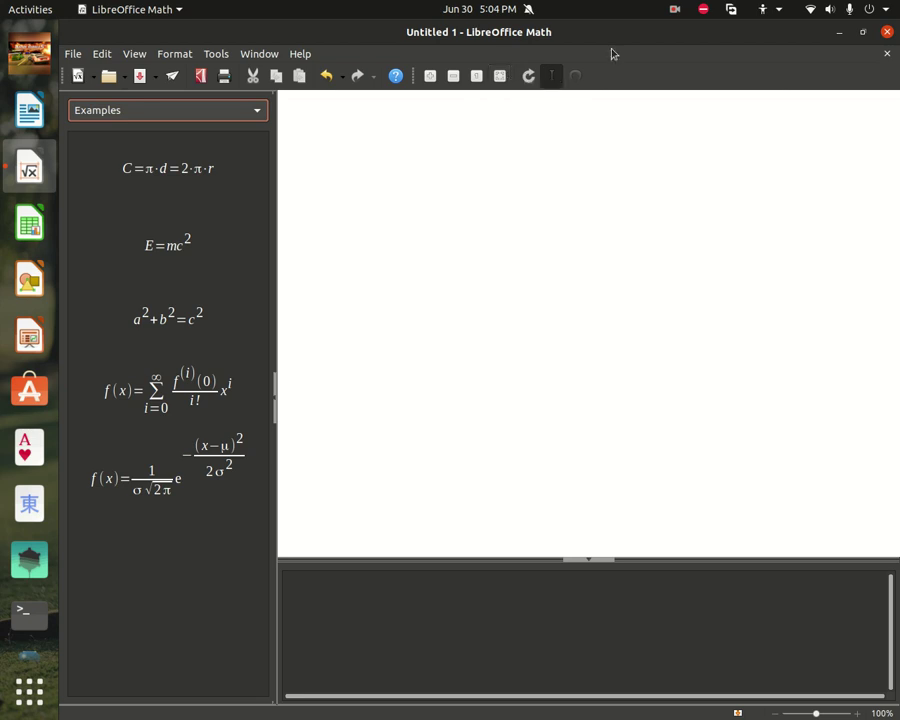
pyautogui.click(675, 9)
pyautogui.click(686, 73)
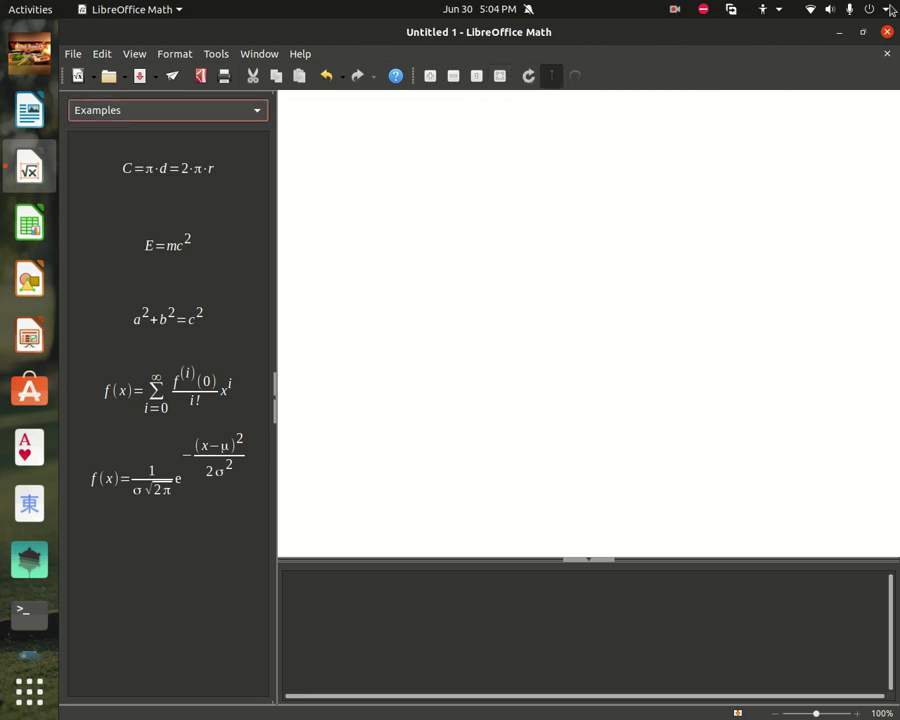